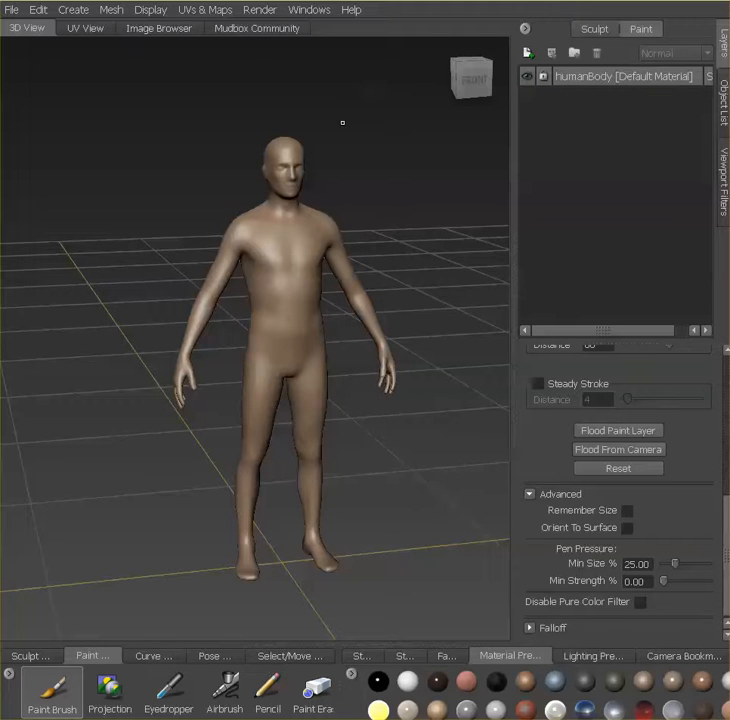
Examine the body's UV layout and the Paint Brush's colour, stamp, stroke and pen pressure settings
click(99, 34)
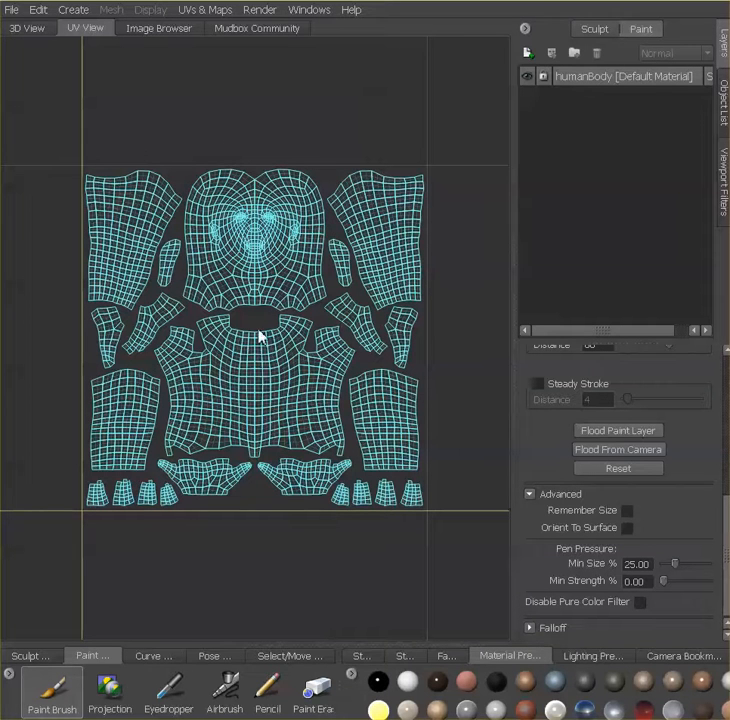
click(31, 27)
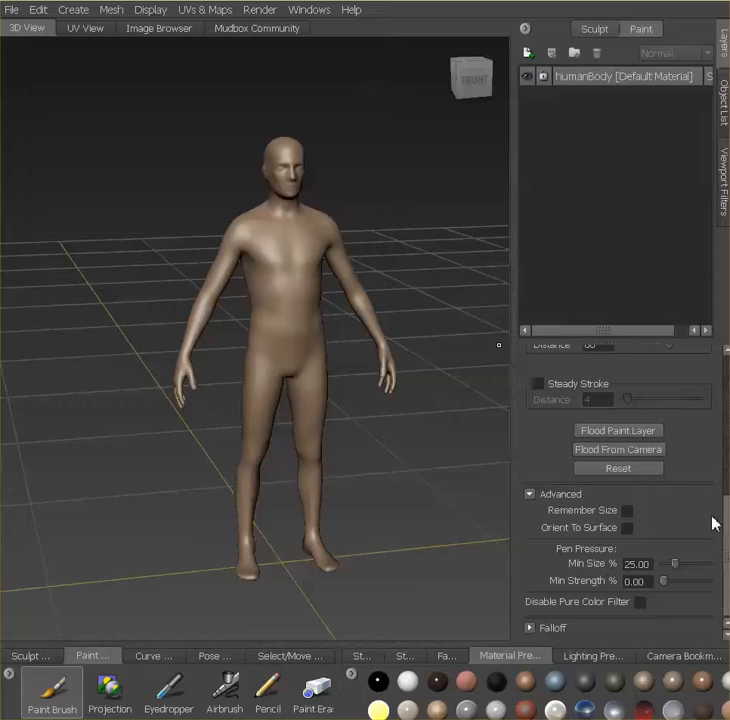
scroll(722, 530, up, 10)
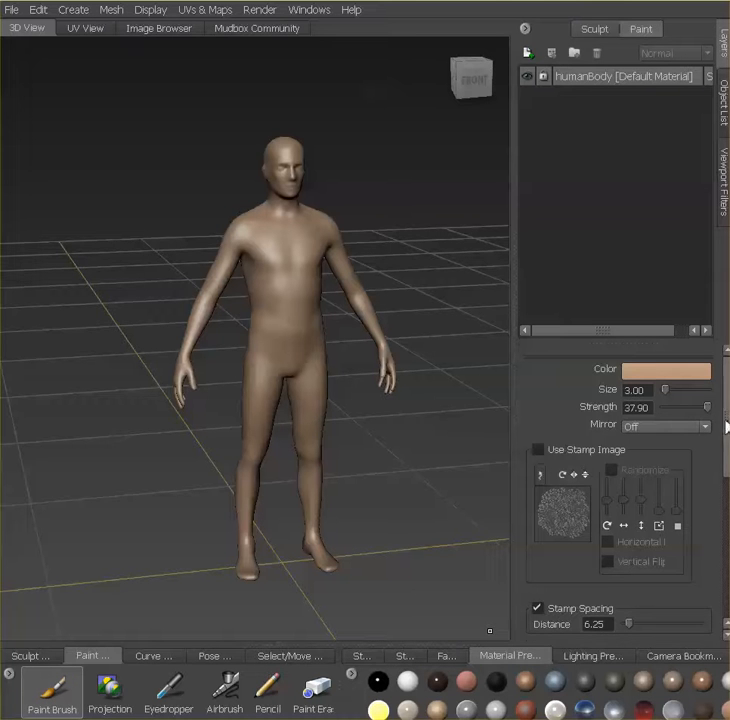
drag(727, 428, 727, 573)
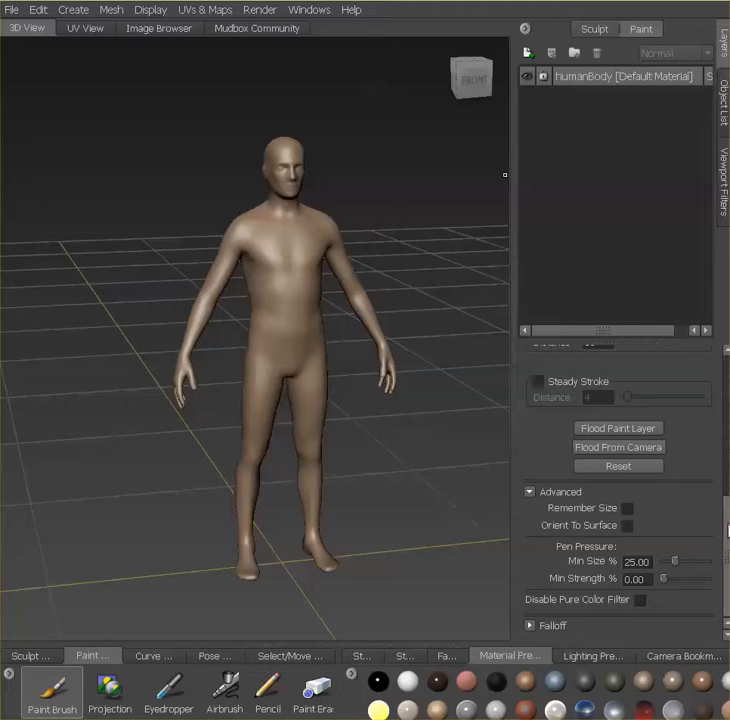
drag(728, 530, 727, 457)
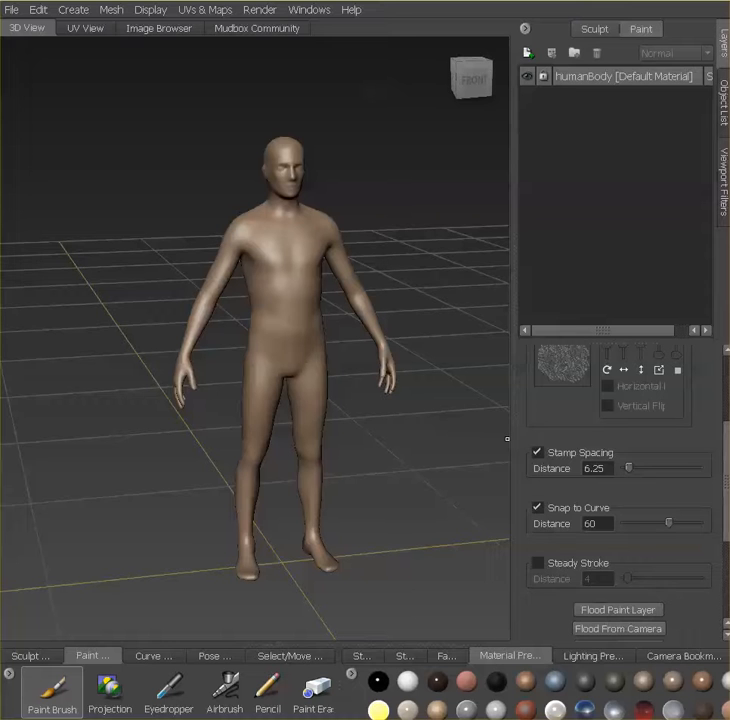
drag(726, 515, 727, 425)
click(685, 374)
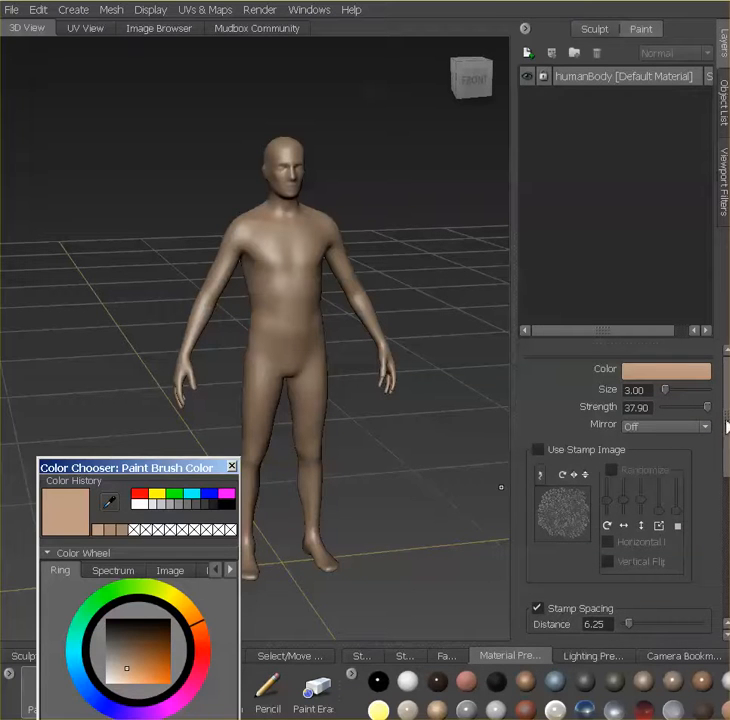
Flood a new Diffuse layer named Paint Layer 1, size 512 and format TIFF [8 bit, RGBA], with the current brush colour
drag(727, 445, 728, 558)
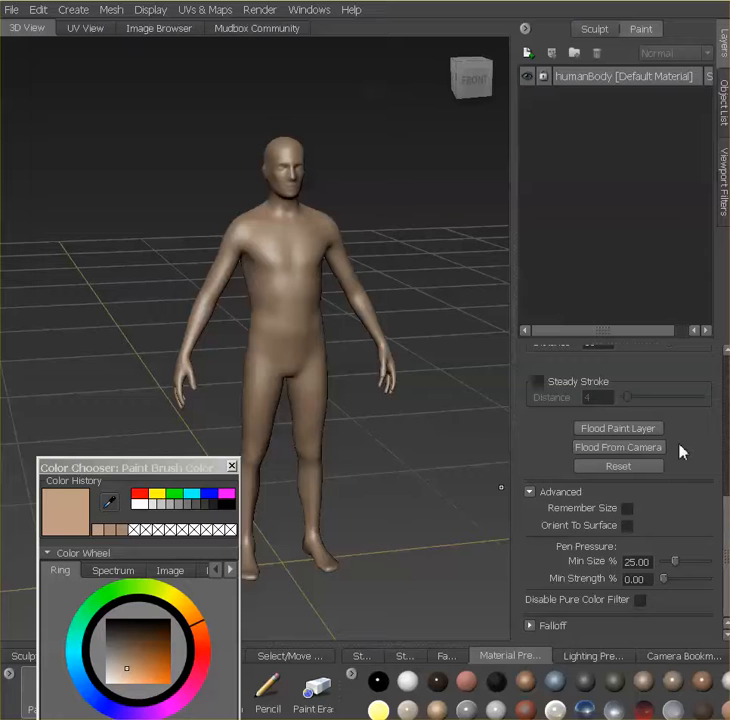
scroll(645, 516, up, 2)
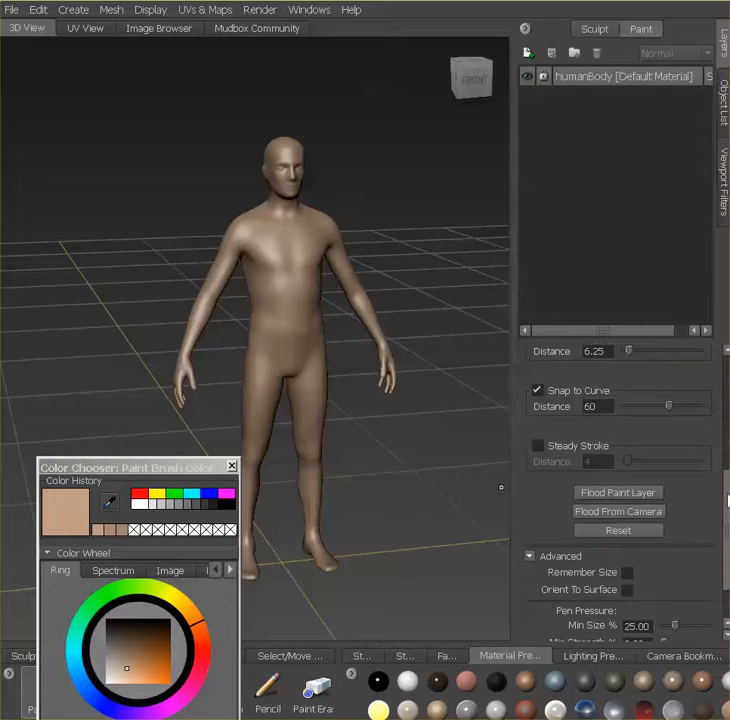
click(627, 498)
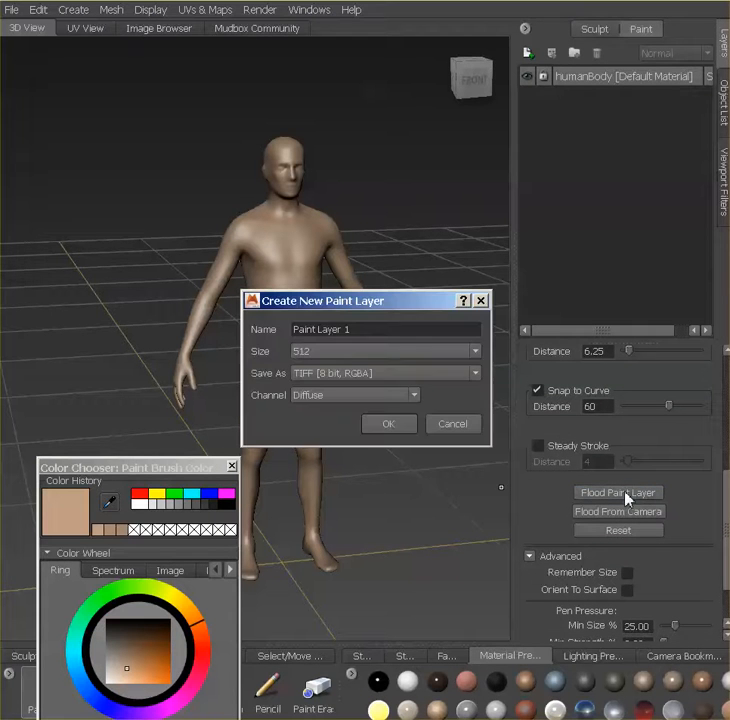
drag(415, 306, 439, 470)
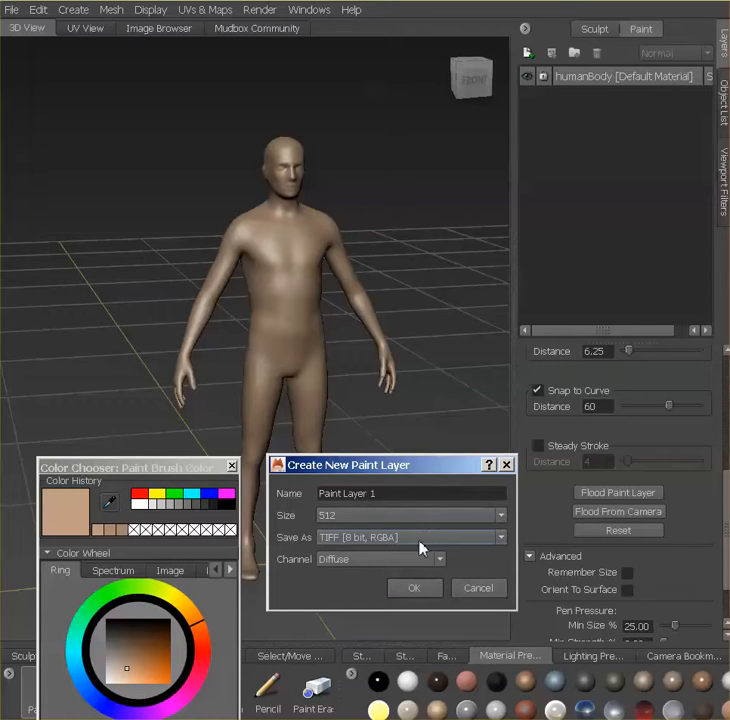
click(507, 520)
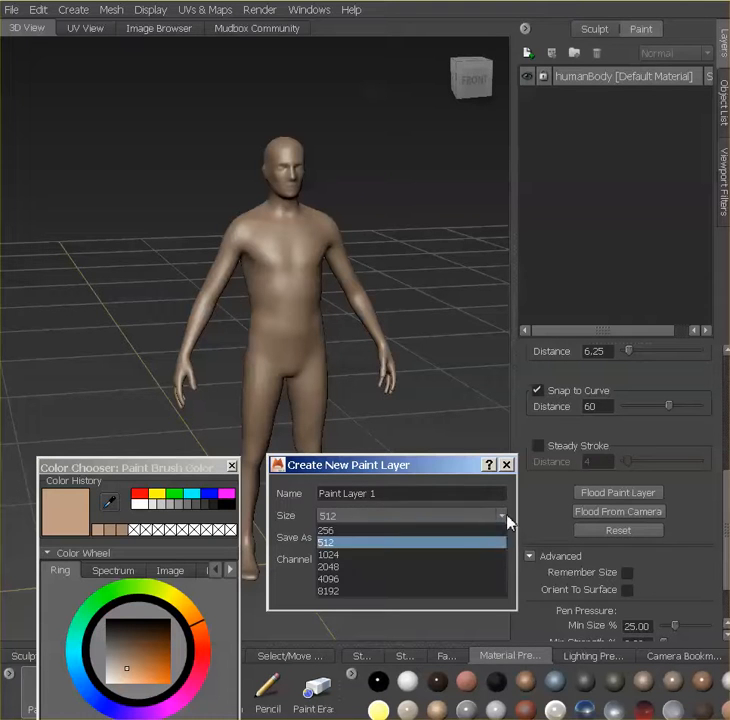
click(494, 547)
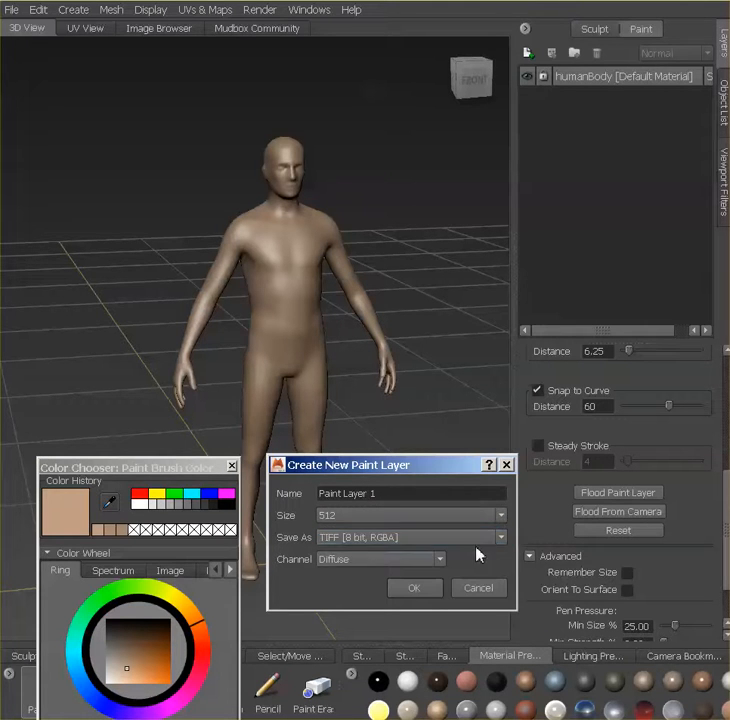
click(438, 561)
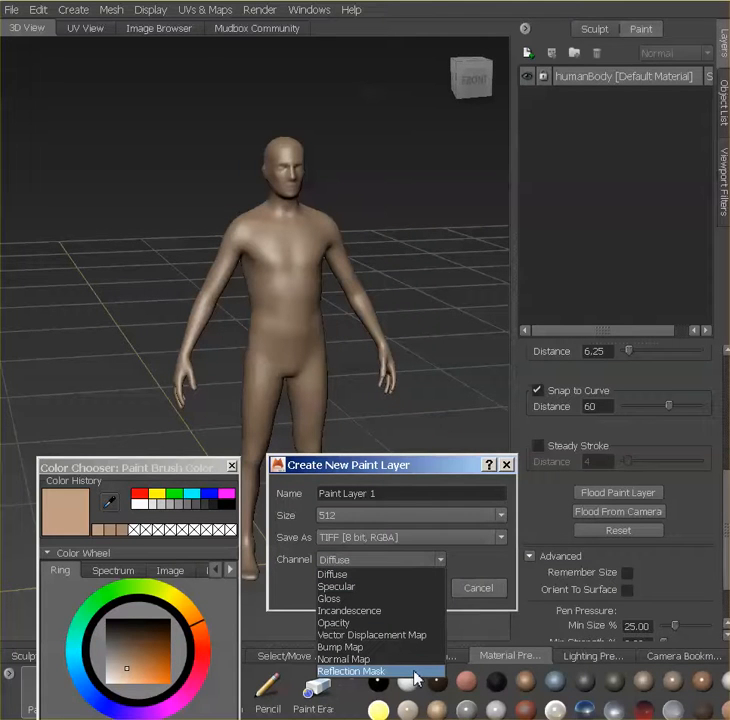
click(403, 576)
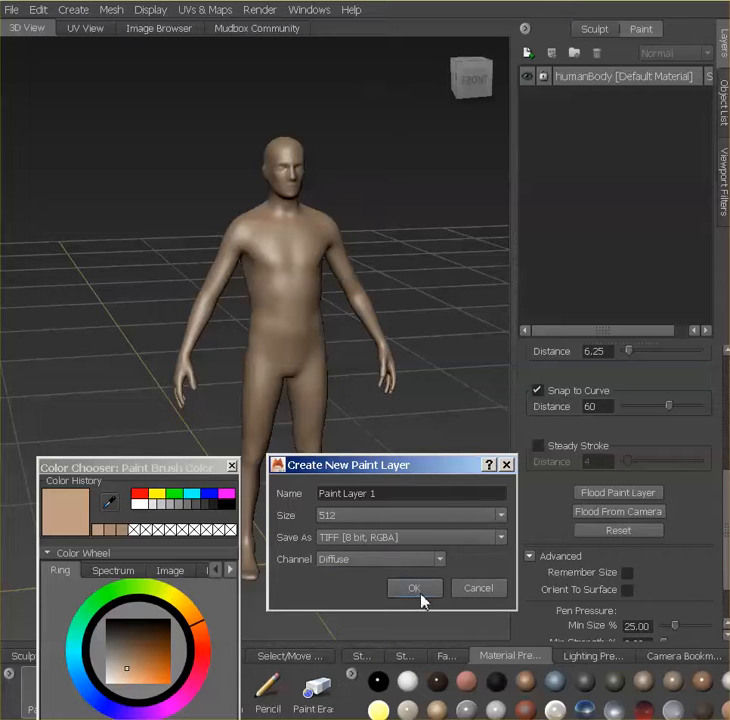
click(414, 589)
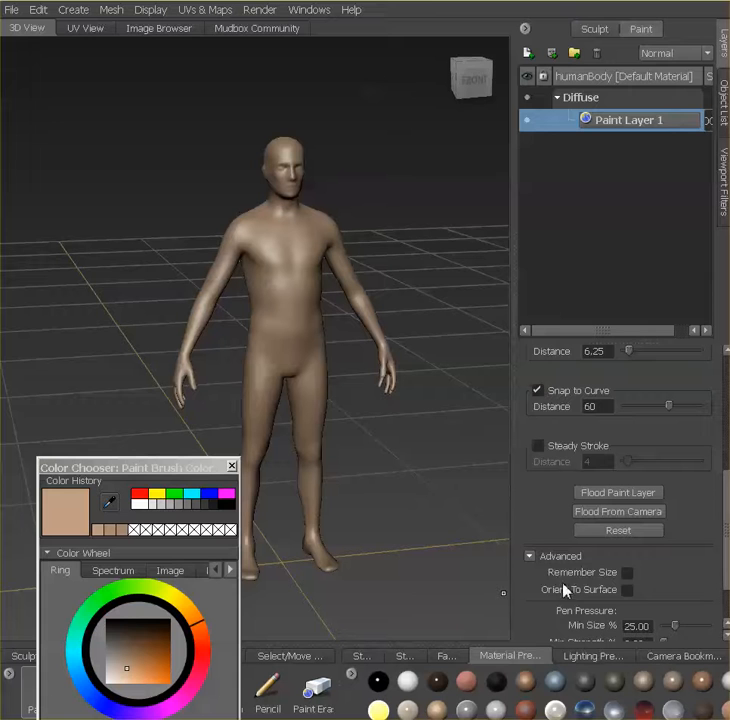
scroll(723, 534, up, 3)
scroll(722, 450, up, 3)
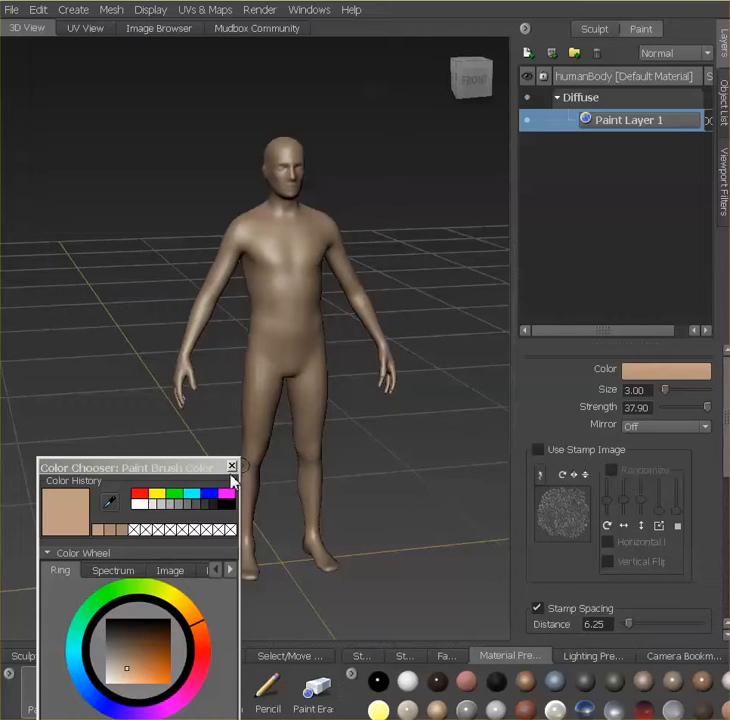
click(232, 467)
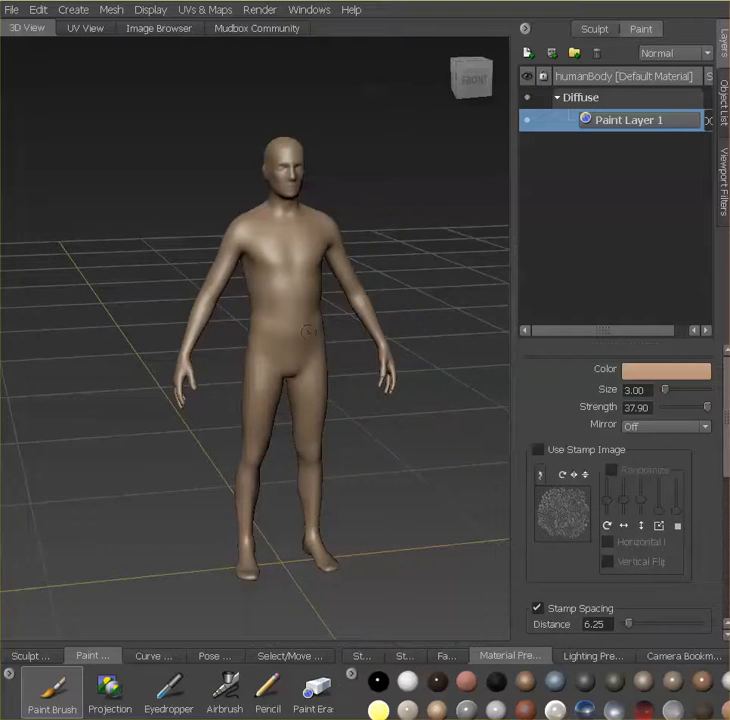
Change the Paint Brush colour to a slightly darker tan
alt+drag(283, 307, 398, 315)
alt+right_drag(398, 315, 362, 400)
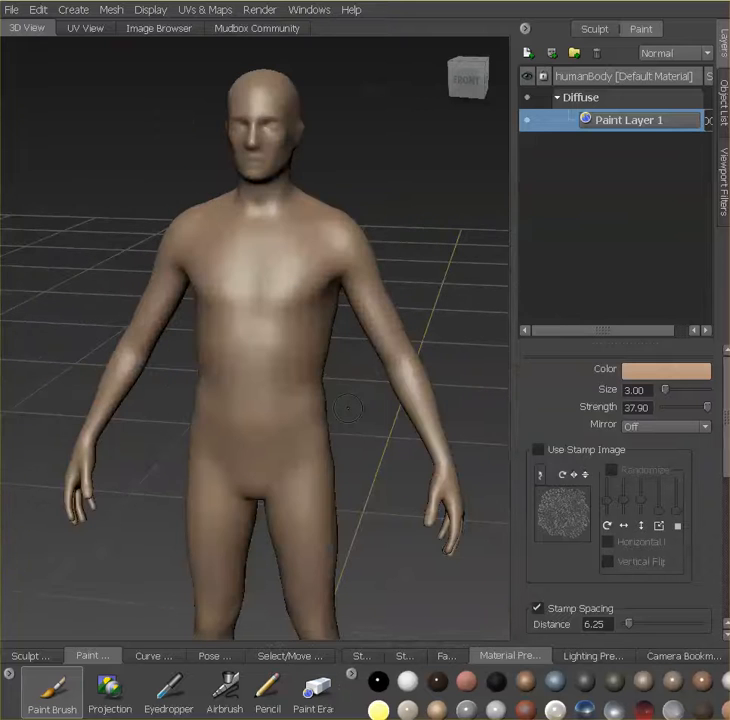
mouse_move(277, 365)
alt+mouse_down()
mouse_move(380, 350)
mouse_move(308, 370)
alt+mouse_up()
alt+drag(355, 334, 338, 345)
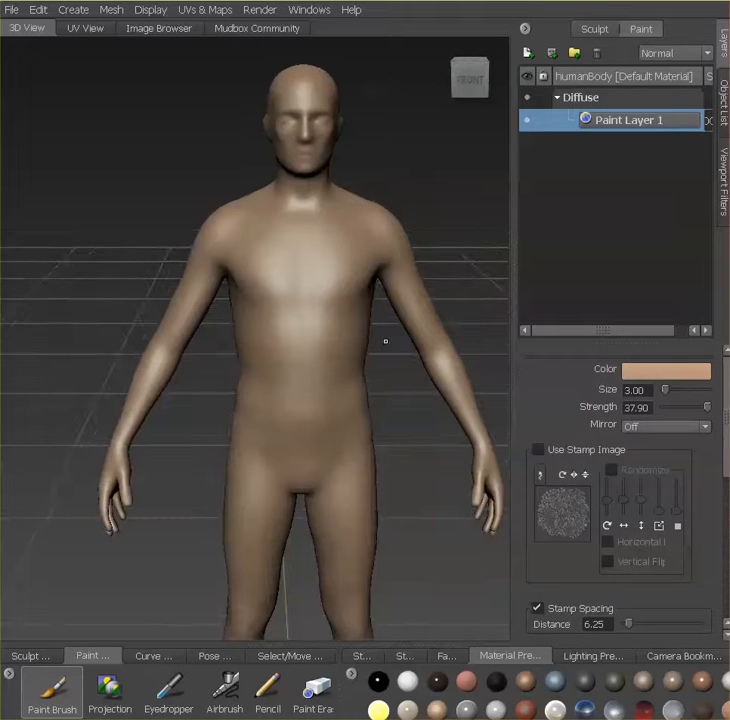
click(657, 379)
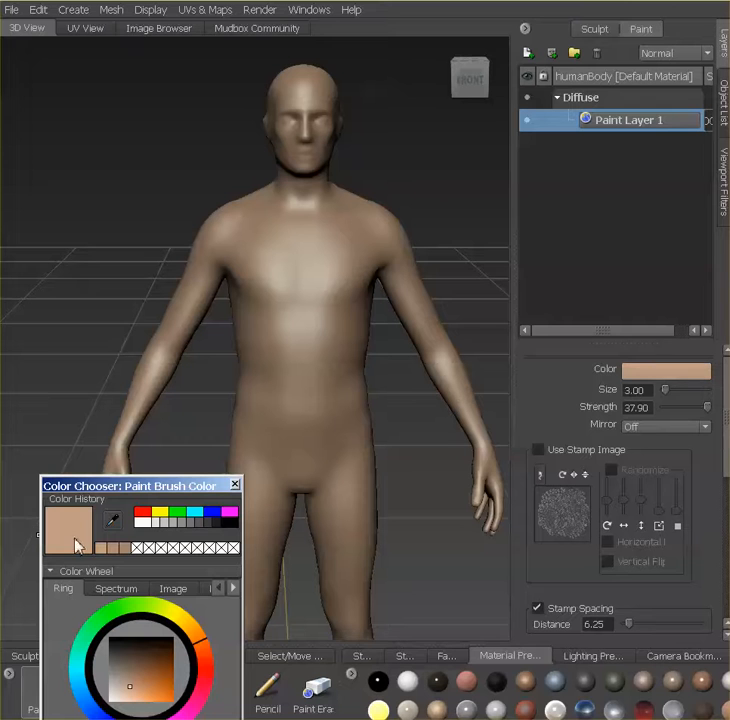
click(131, 688)
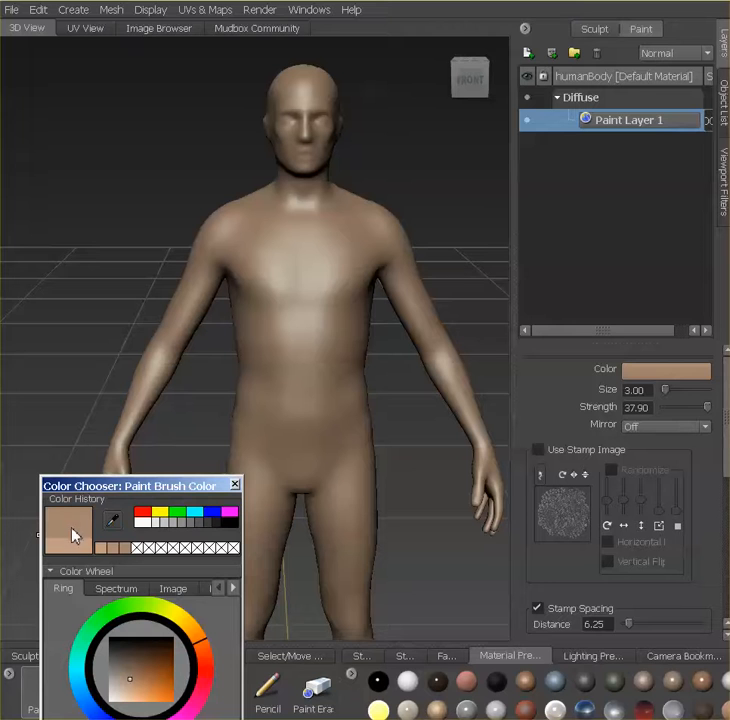
click(131, 683)
click(235, 485)
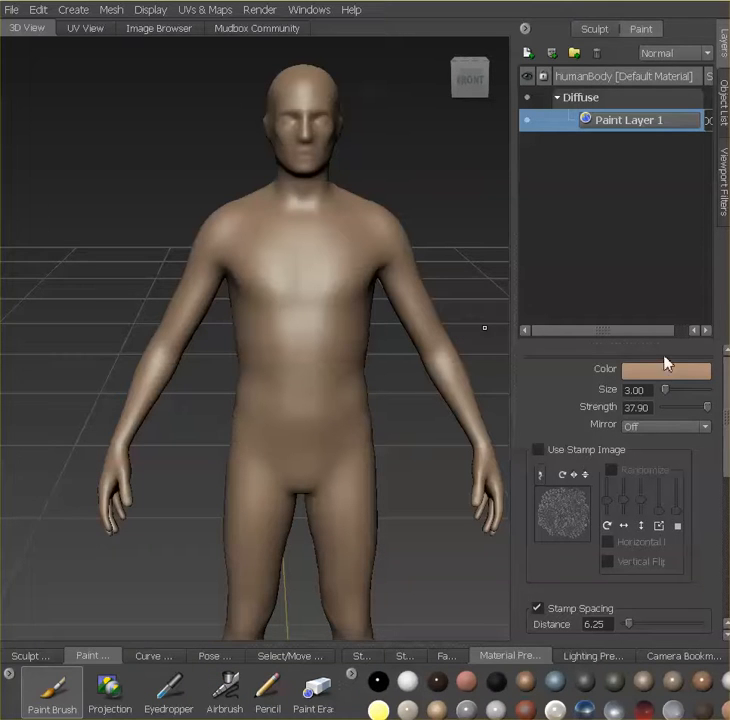
Set the Paint Brush size to 17.20 and its strength to 100
drag(667, 390, 673, 397)
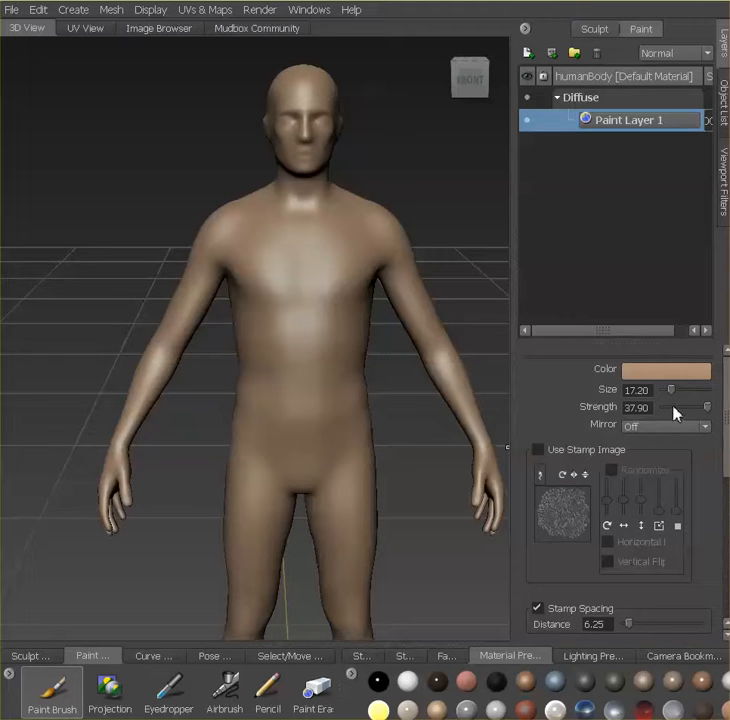
double_click(636, 408)
text(100)
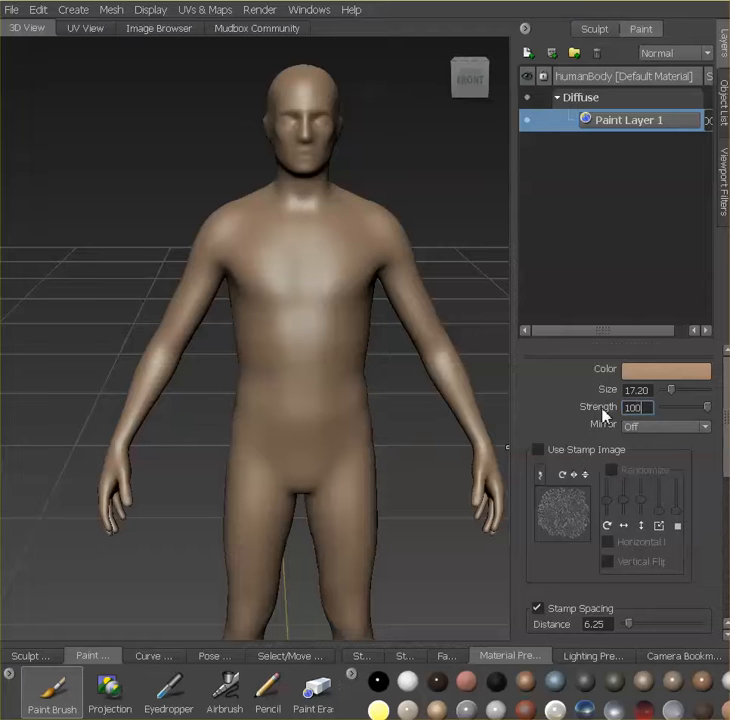
key(Return)
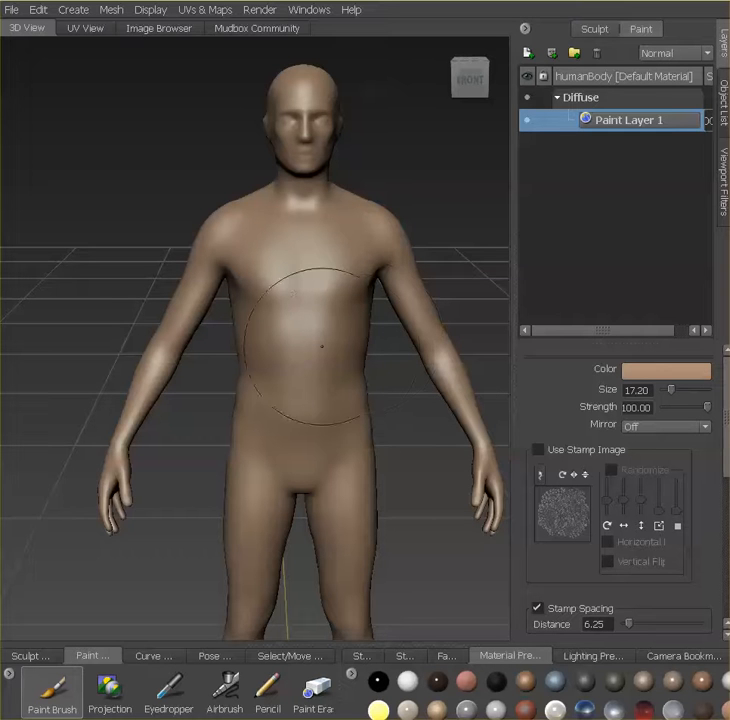
Try painting the chest and upper abdomen with a muted red brush colour, and undo the stroke
alt+drag(343, 345, 264, 306)
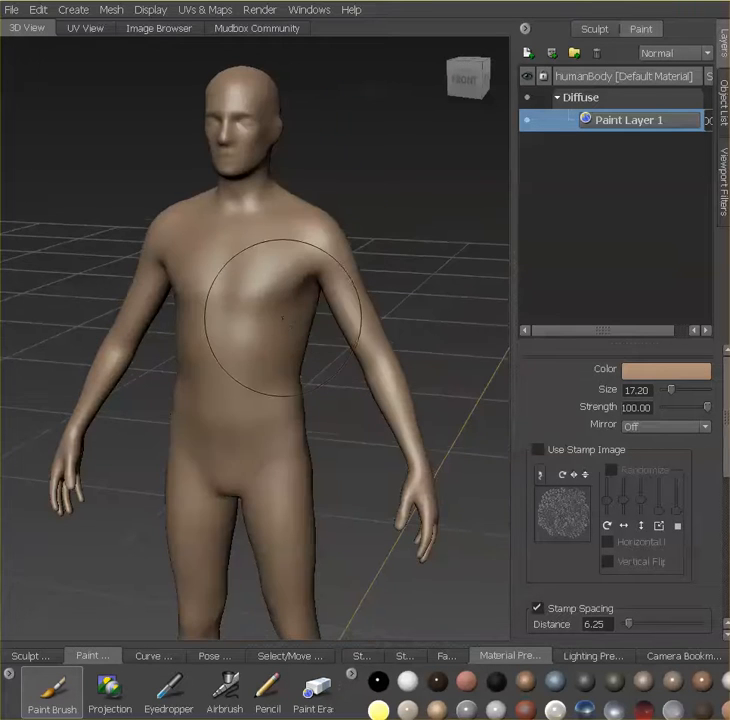
right_click(280, 318)
click(280, 322)
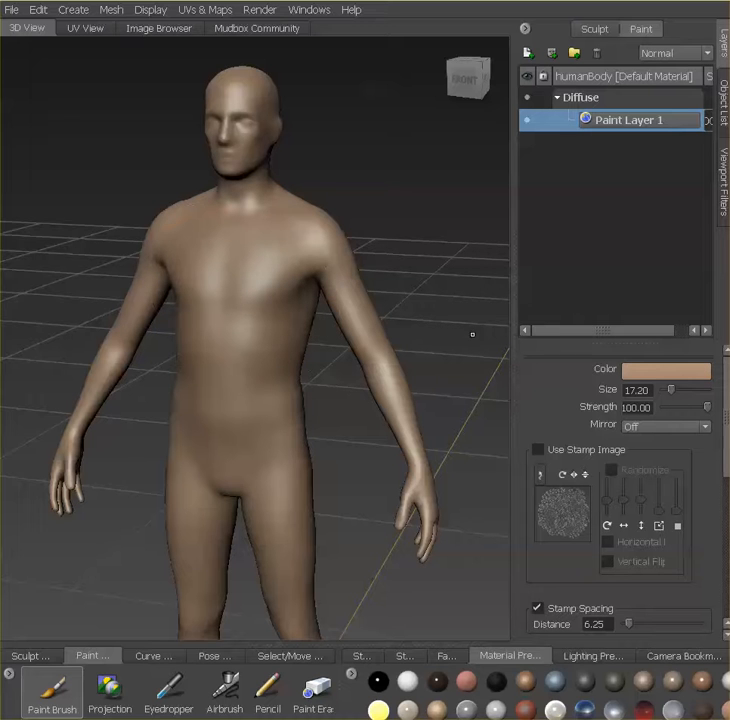
click(661, 373)
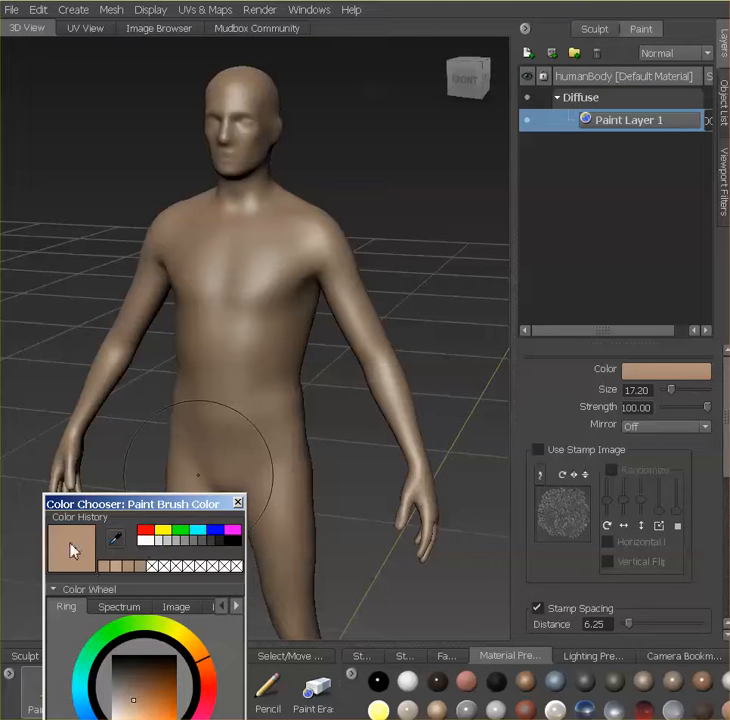
drag(191, 653, 213, 692)
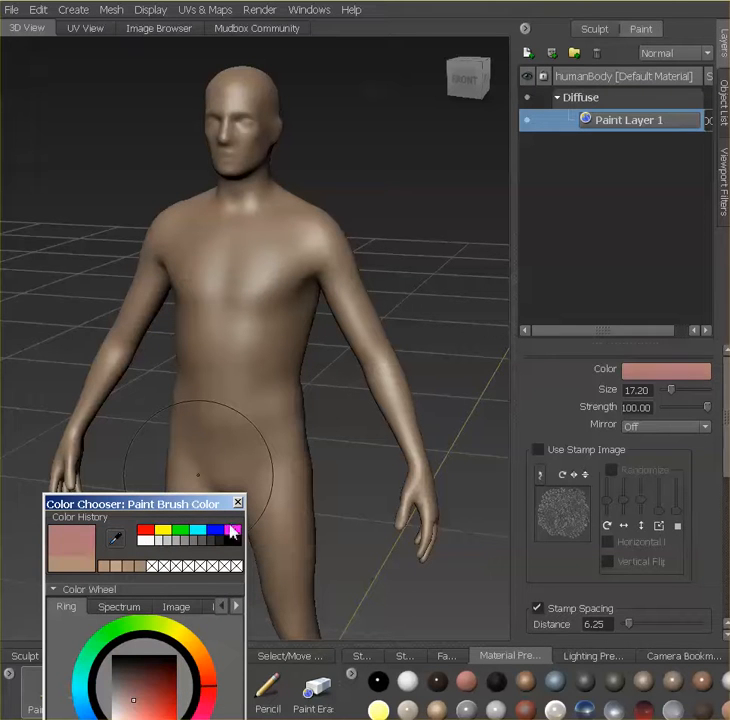
drag(335, 290, 335, 290)
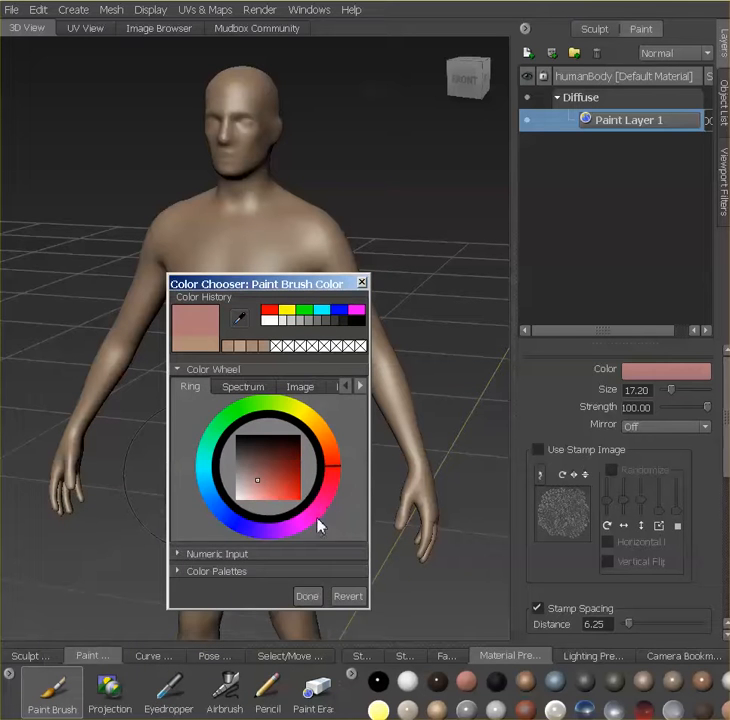
click(306, 601)
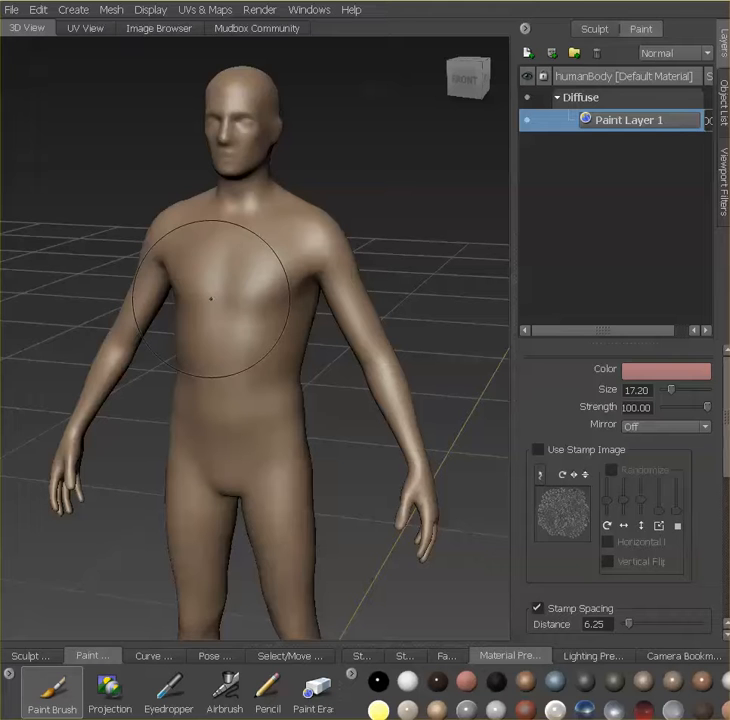
mouse_move(241, 256)
mouse_down()
mouse_move(215, 270)
mouse_move(226, 334)
mouse_move(234, 325)
mouse_up()
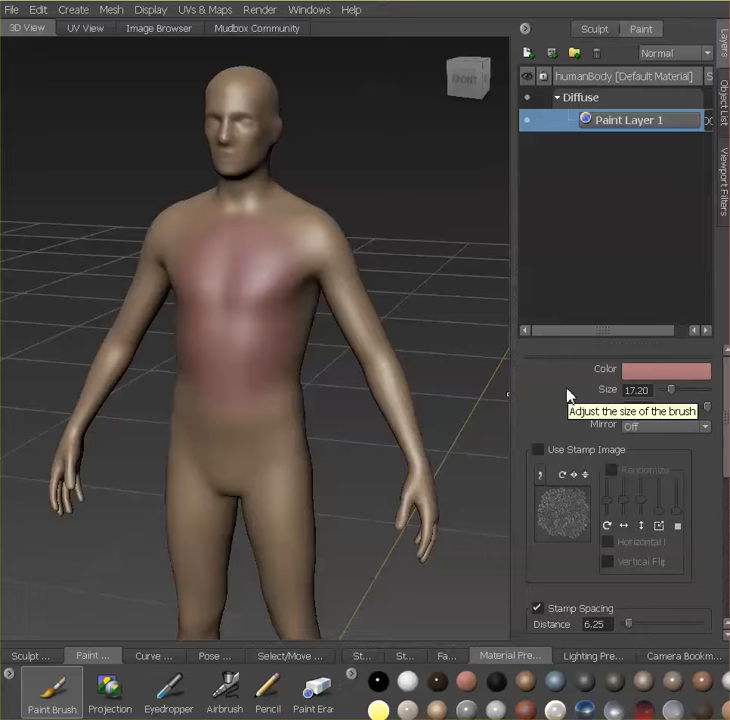
key(ctrl+z)
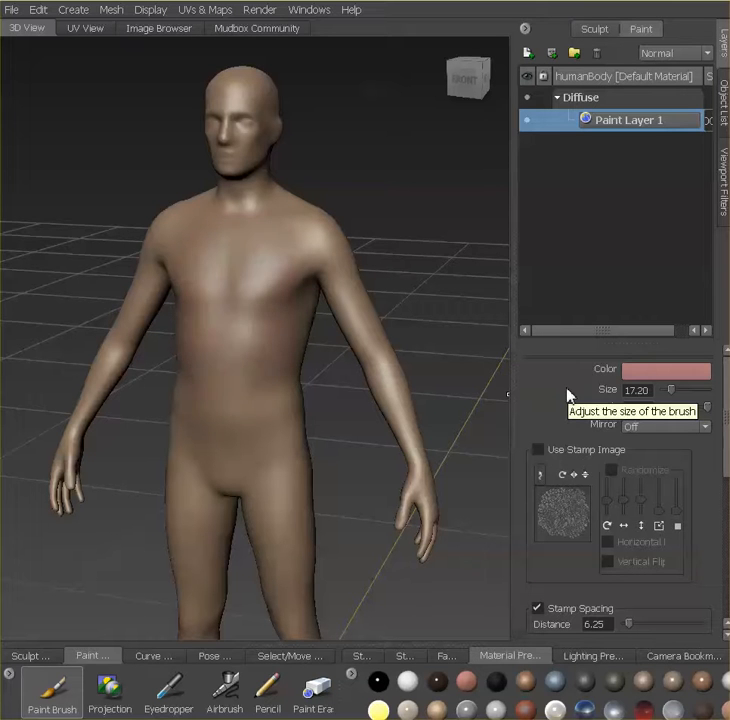
Sample the skin tone from the chest as the Paint Brush colour and make it slightly darker brown
click(655, 378)
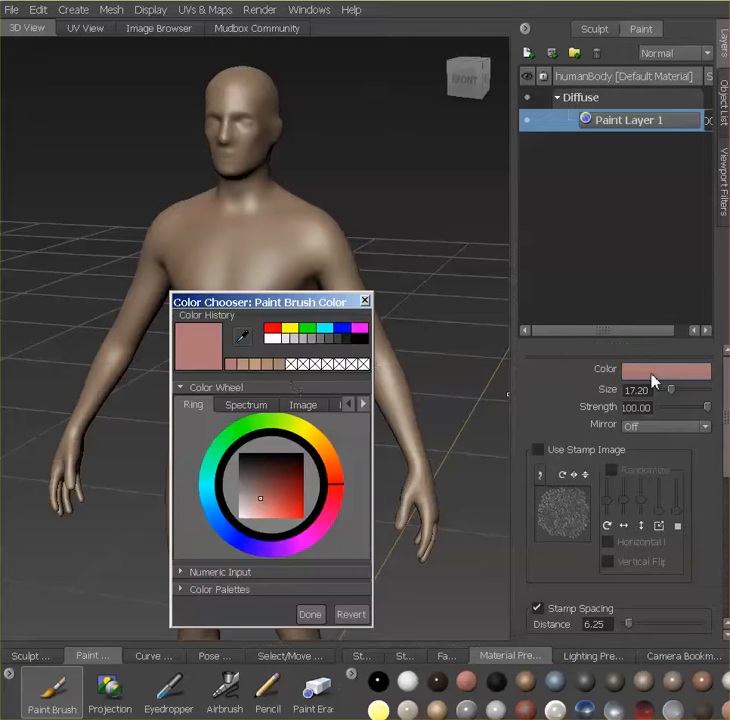
click(243, 339)
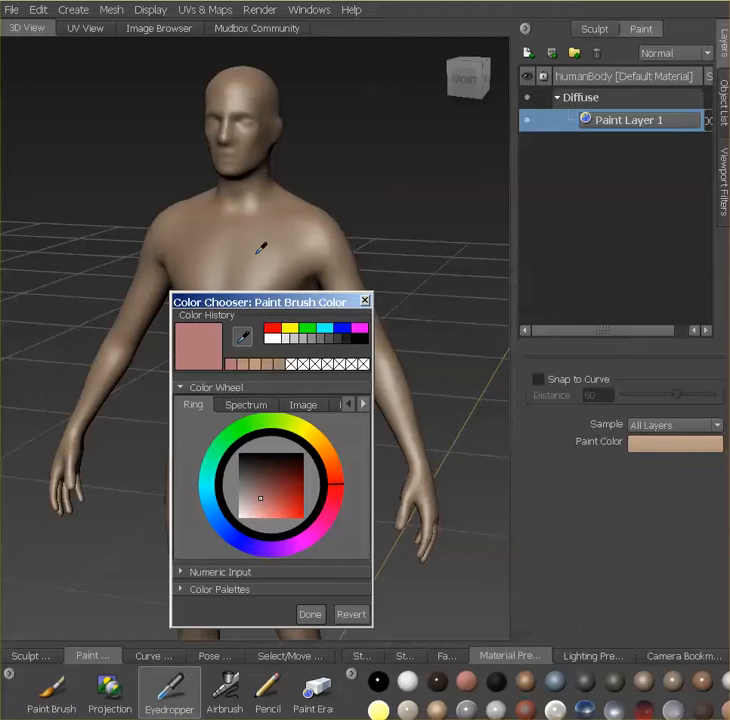
click(257, 243)
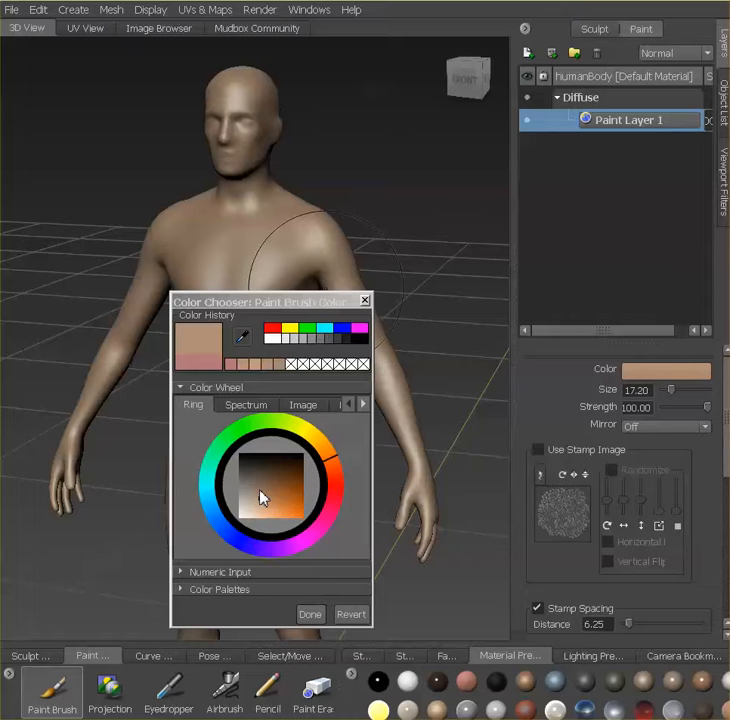
click(260, 497)
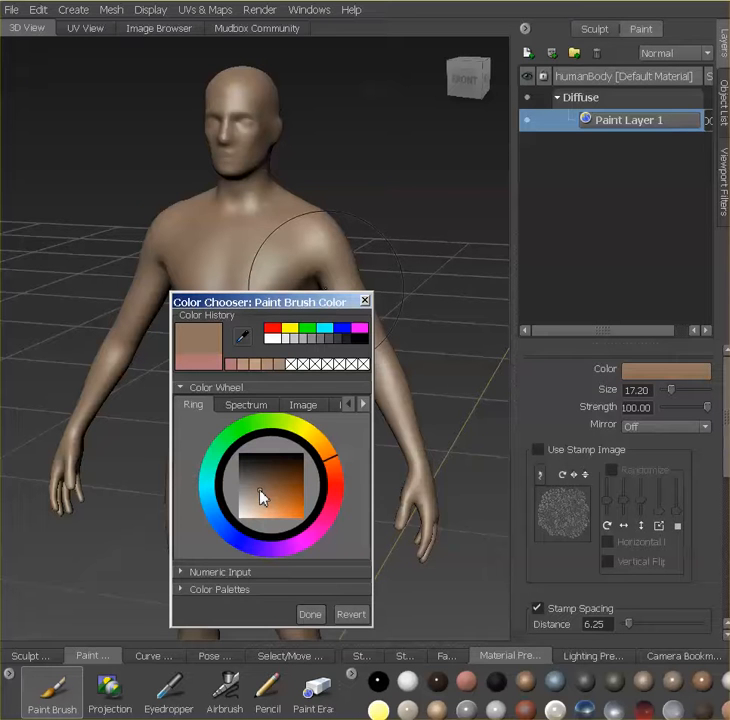
click(310, 614)
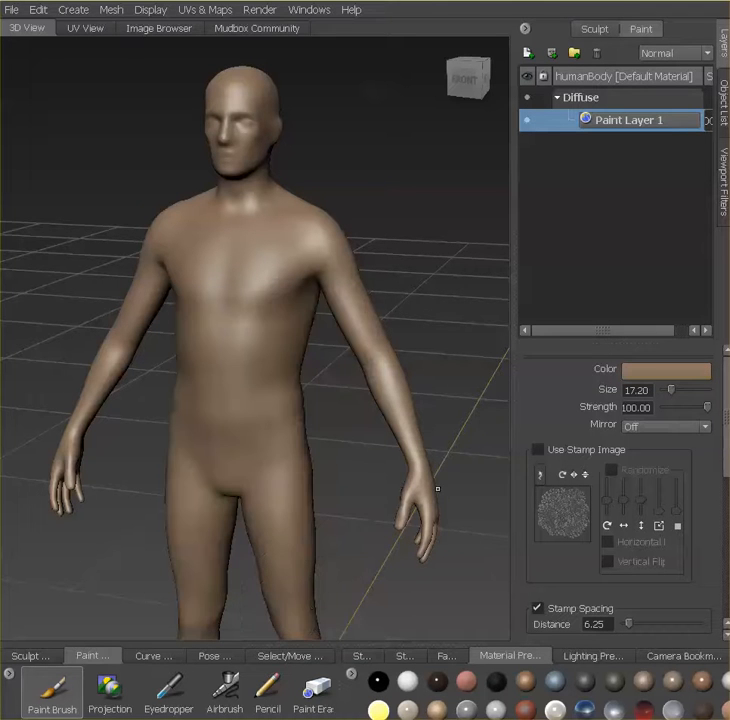